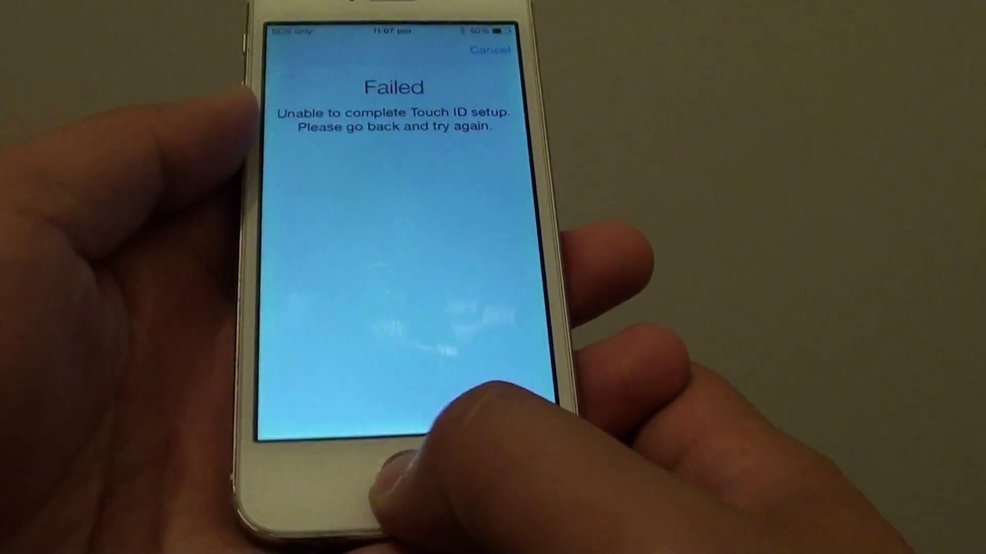
- Leave the failed setup, return to Touch ID & Passcode and switch on iPhone Unlock to retry enrollment
key(Home)
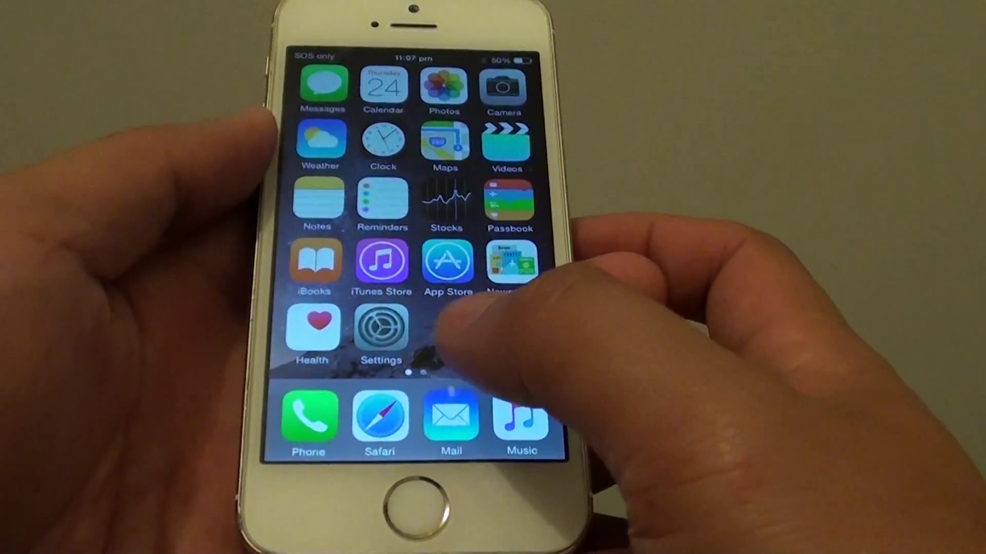
click(368, 313)
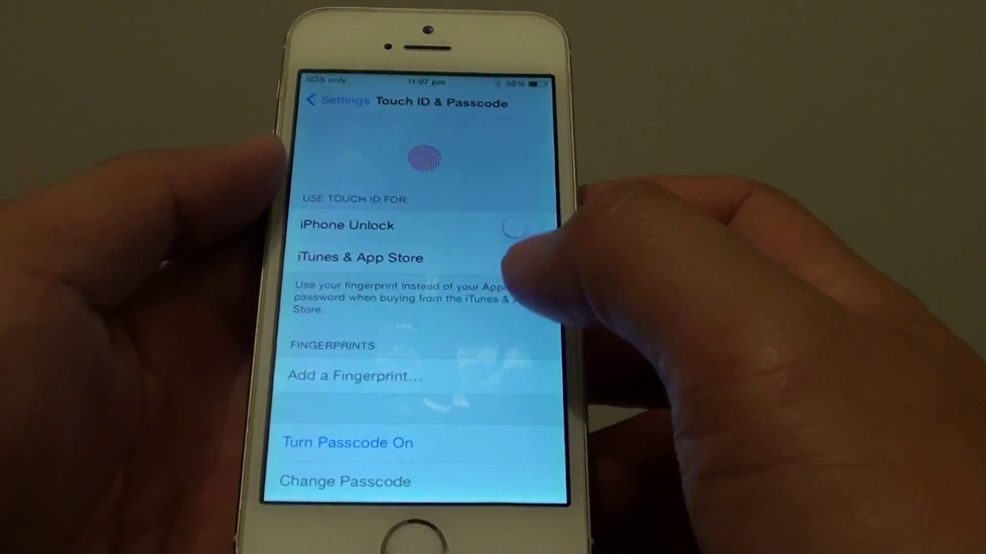
click(535, 240)
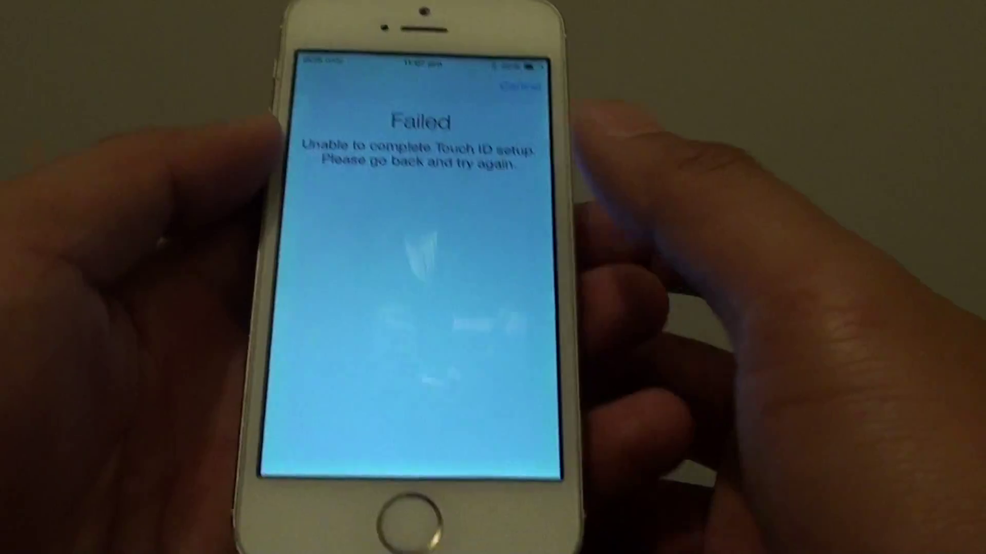